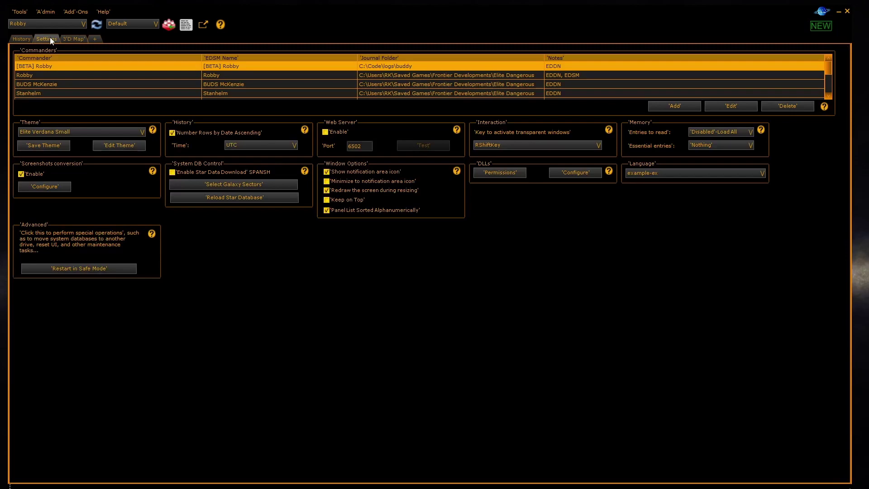
{"action": "left_click", "coordinate": [229, 199]}
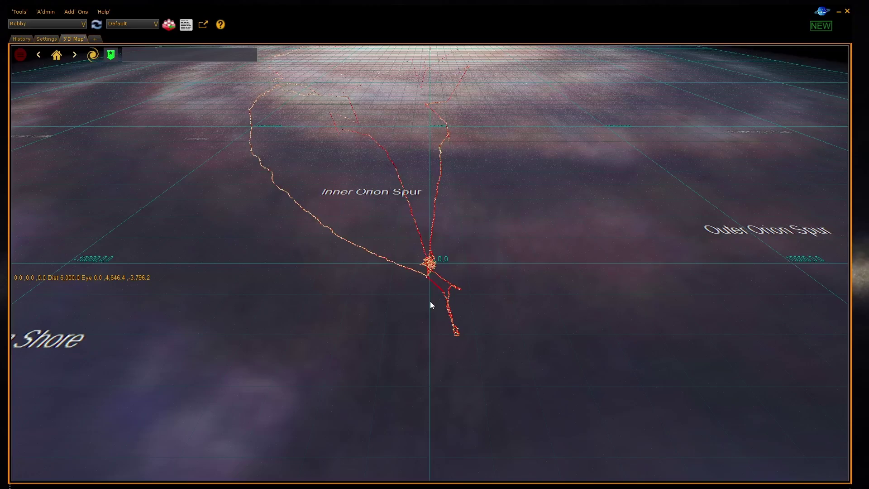
- Turn on the display of the galaxy stars around Sol in the 3D map configuration
{"action": "left_click", "coordinate": [18, 59]}
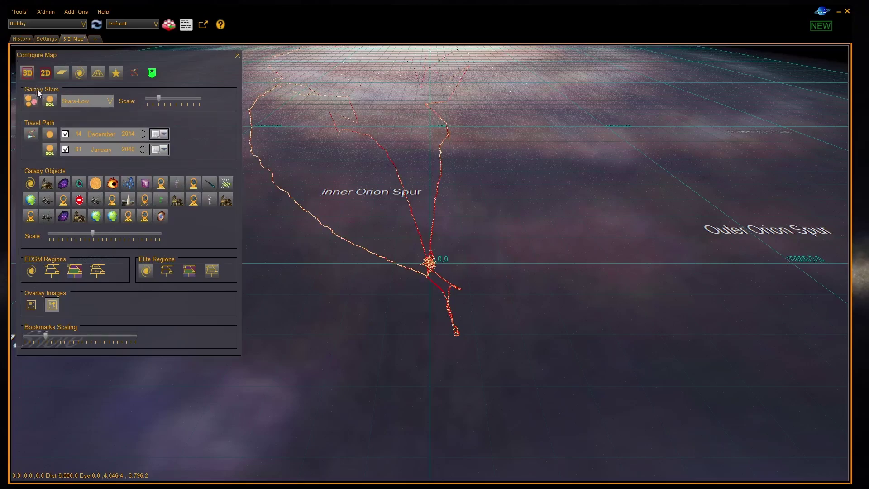
{"action": "left_click", "coordinate": [50, 100]}
- Examine the stars and travel paths around Sol up close and query a nearby star
{"action": "scroll", "coordinate": [417, 305], "scroll_direction": "up", "scroll_amount": 10}
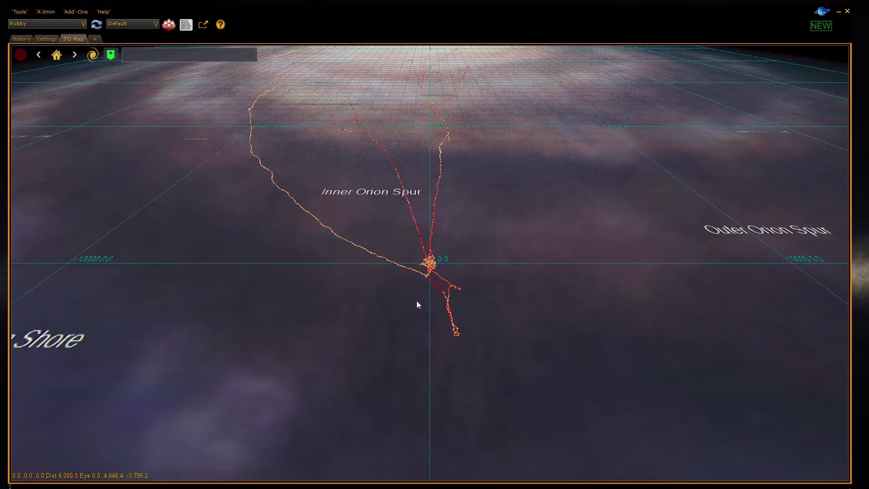
{"action": "scroll", "coordinate": [443, 291], "scroll_direction": "up", "scroll_amount": 3}
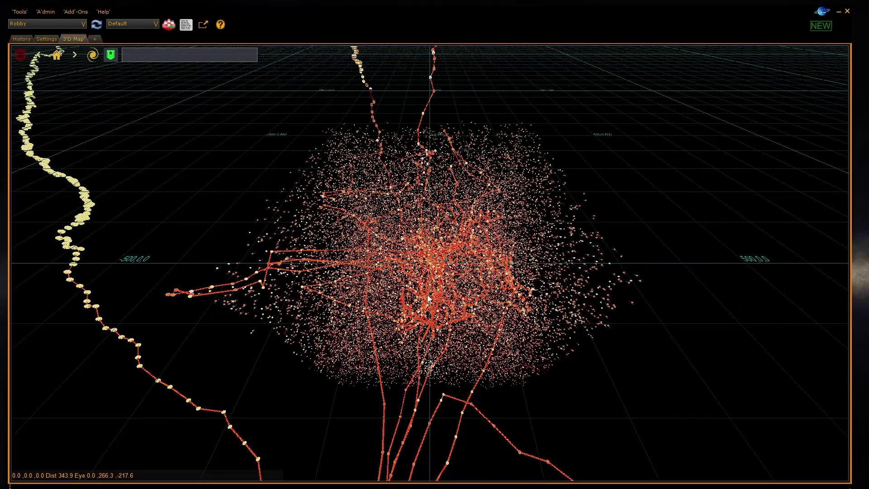
{"action": "scroll", "coordinate": [429, 299], "scroll_direction": "up", "scroll_amount": 10}
{"action": "scroll", "coordinate": [429, 299], "scroll_direction": "down", "scroll_amount": 5}
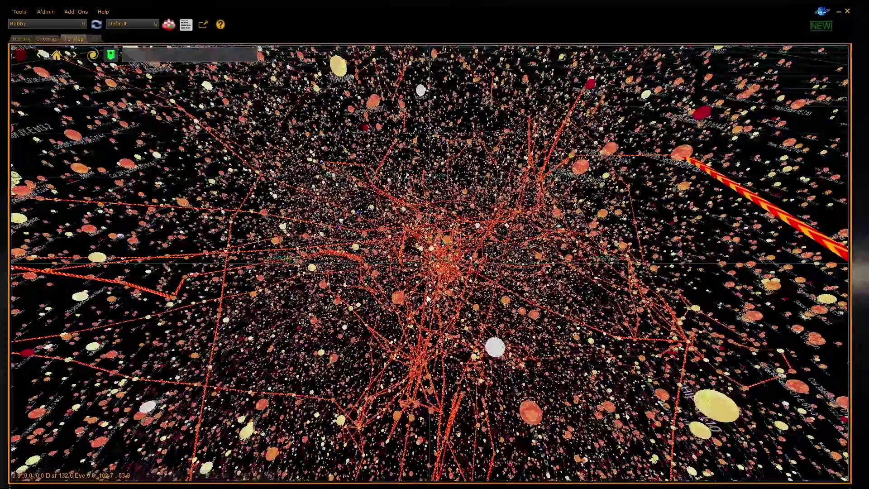
{"action": "scroll", "coordinate": [429, 299], "scroll_direction": "up", "scroll_amount": 3}
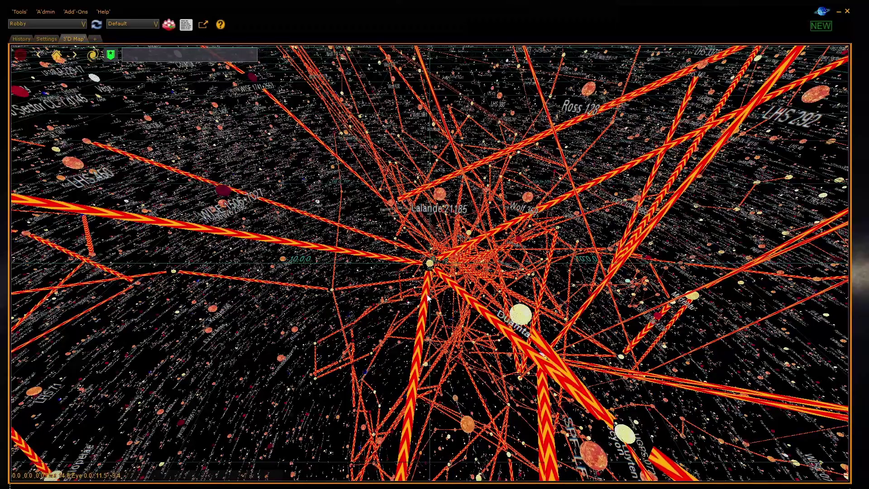
{"action": "right_click", "coordinate": [527, 319]}
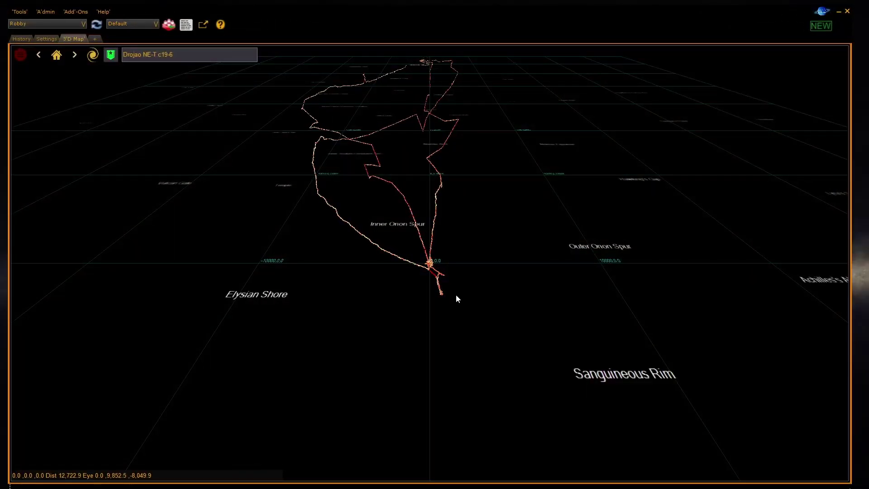
- Add the preselected EDAstro Indexed Log Heat Map as an overlay image on the 3D map
{"action": "left_click", "coordinate": [23, 55]}
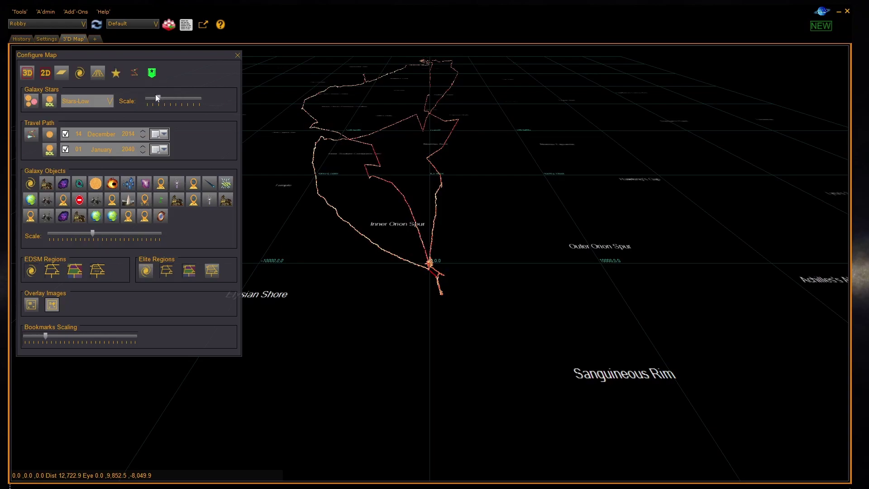
{"action": "left_click", "coordinate": [52, 308]}
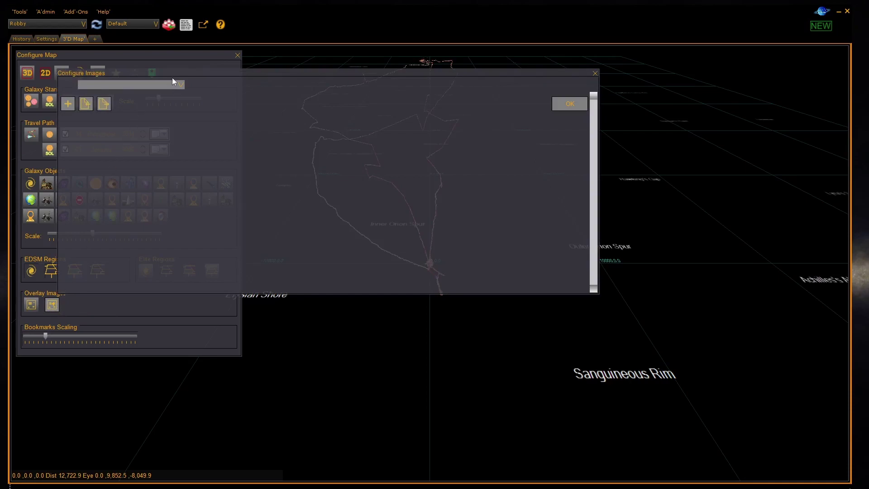
{"action": "left_click", "coordinate": [183, 88]}
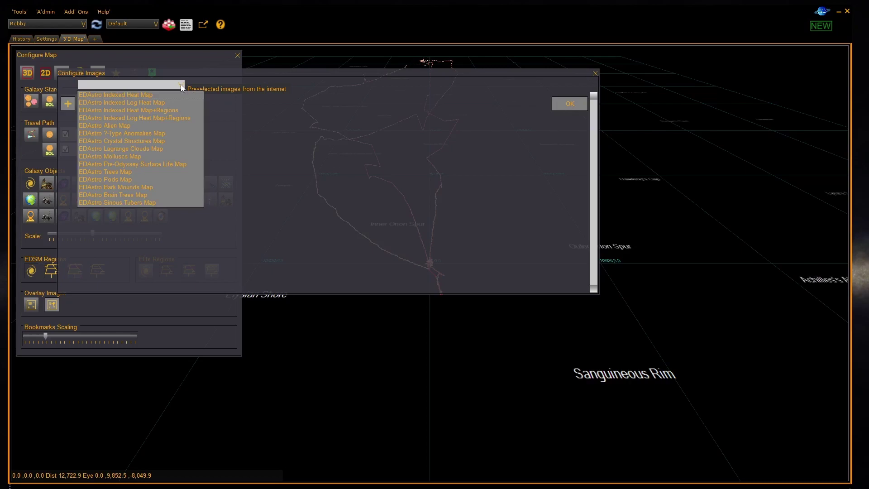
{"action": "left_click", "coordinate": [156, 103]}
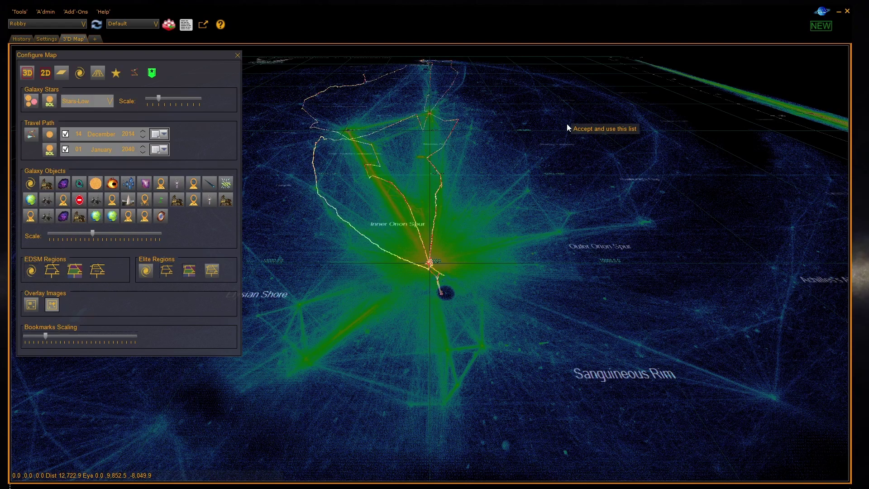
{"action": "scroll", "coordinate": [588, 214], "scroll_direction": "down", "scroll_amount": 2}
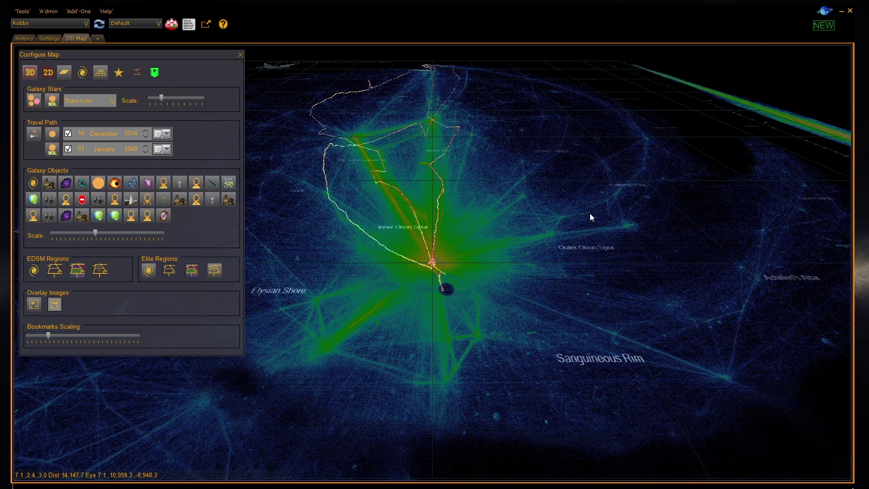
- Add a second overlay image named bk1 that uses the resource Image:Bodies.Planets.Giant.GG1v12
{"action": "left_click", "coordinate": [55, 305]}
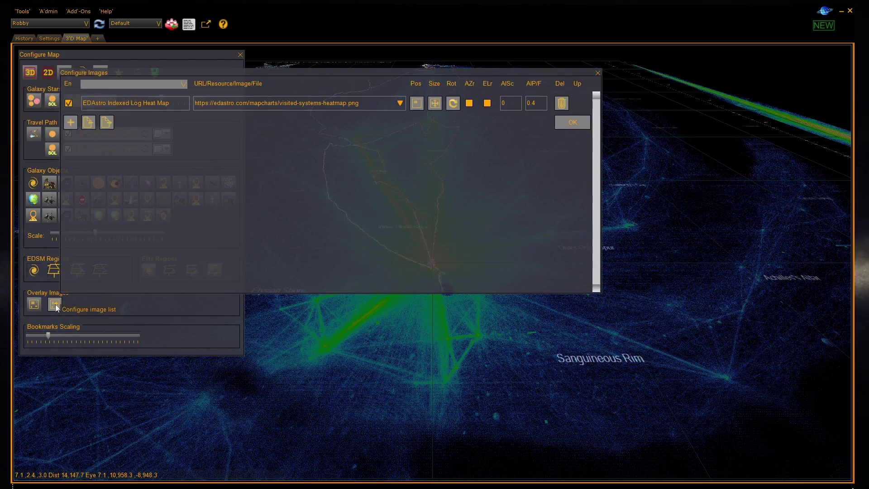
{"action": "left_click", "coordinate": [71, 122]}
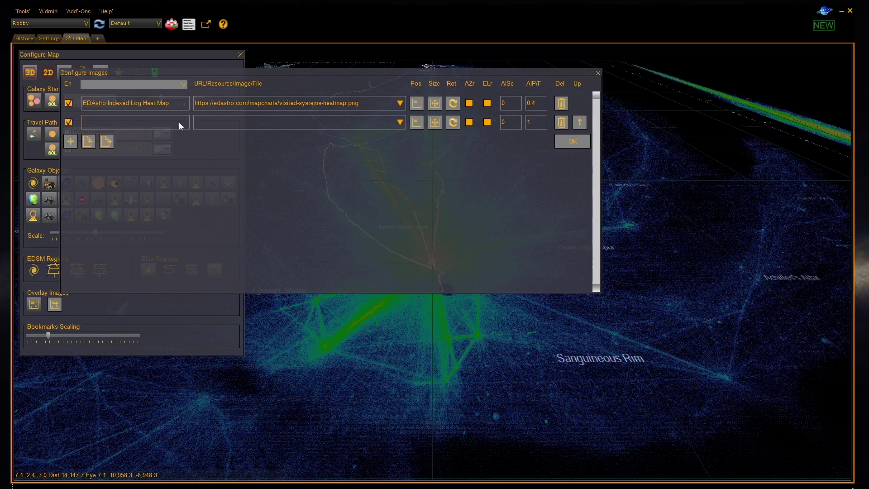
{"action": "type", "text": "bk1"}
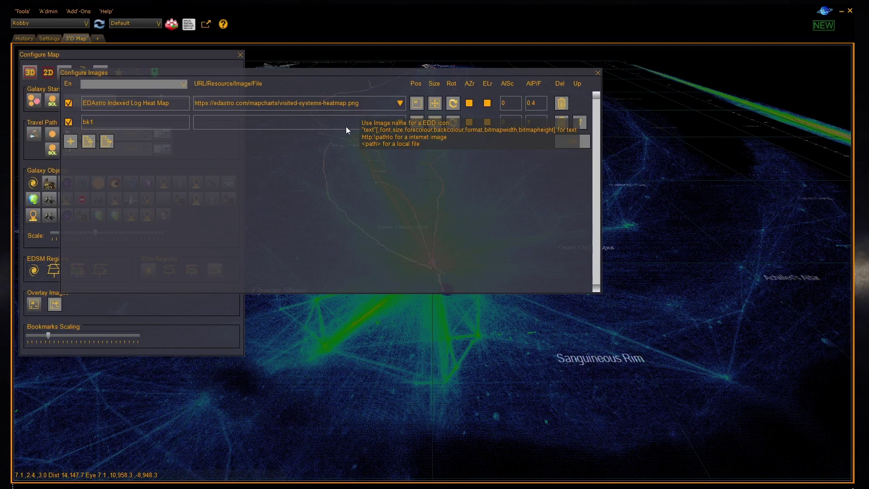
{"action": "left_click", "coordinate": [400, 123]}
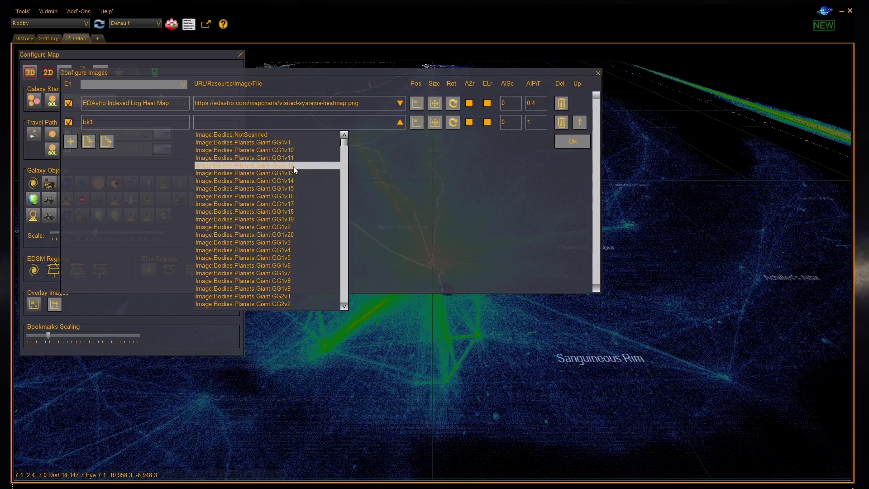
{"action": "left_click", "coordinate": [245, 165]}
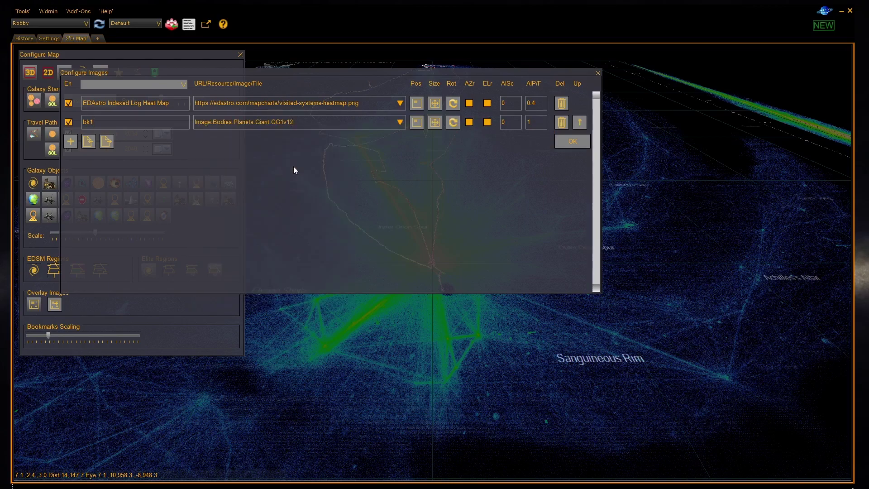
- Check the centre, size and rotation settings of the bk1 image, keep them as they are and apply the image list
{"action": "left_click", "coordinate": [417, 123]}
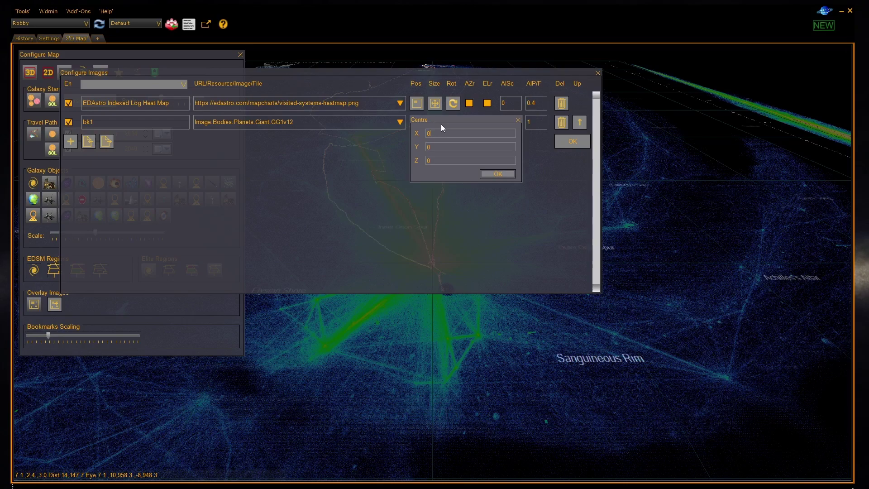
{"action": "left_click", "coordinate": [498, 173]}
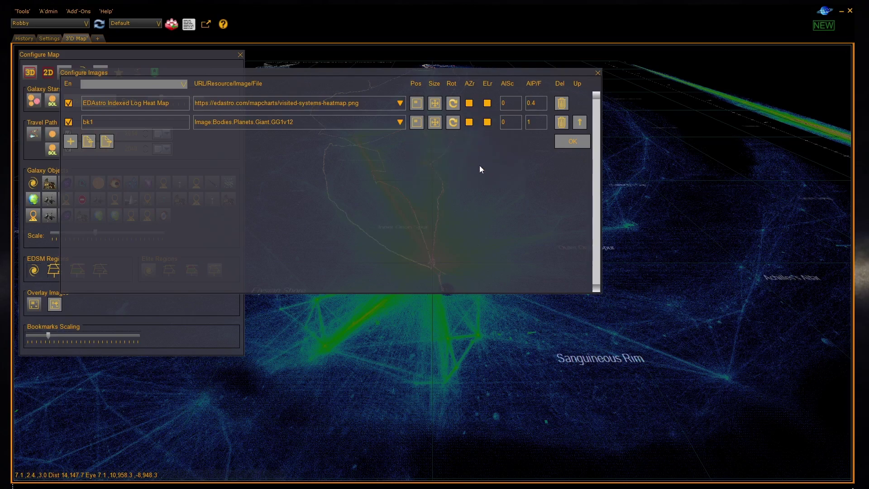
{"action": "left_click", "coordinate": [435, 123]}
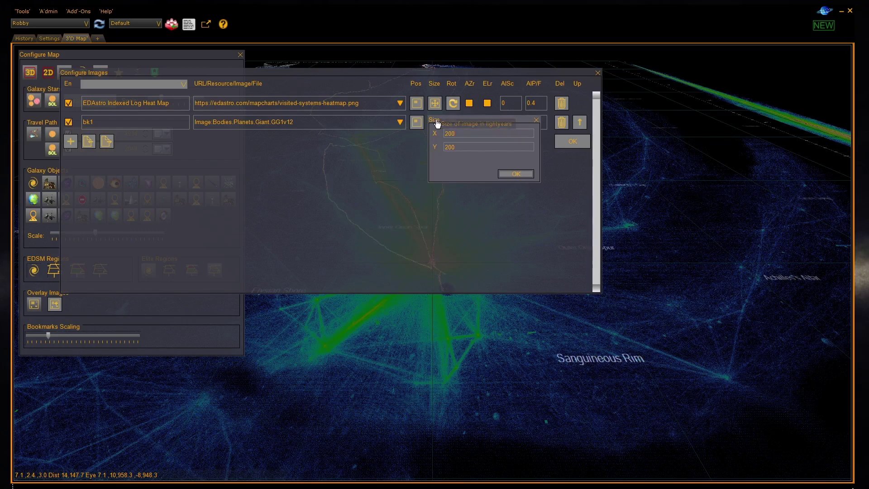
{"action": "left_click", "coordinate": [514, 174]}
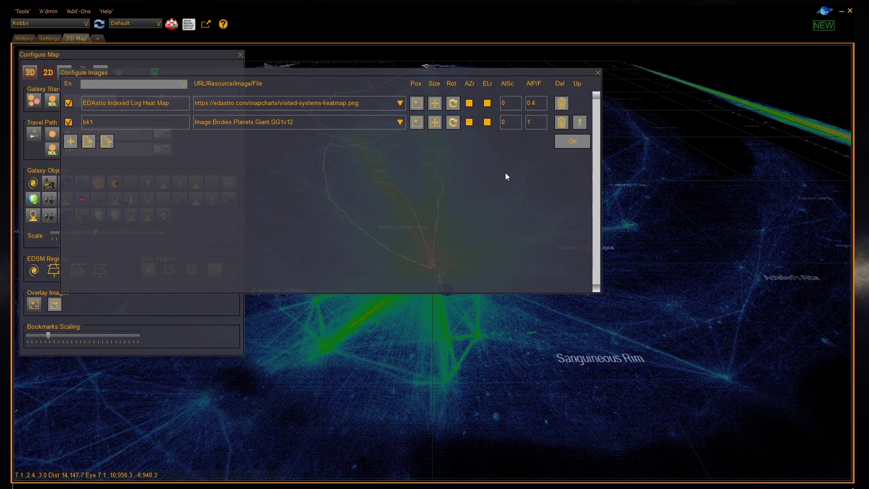
{"action": "left_click", "coordinate": [453, 123]}
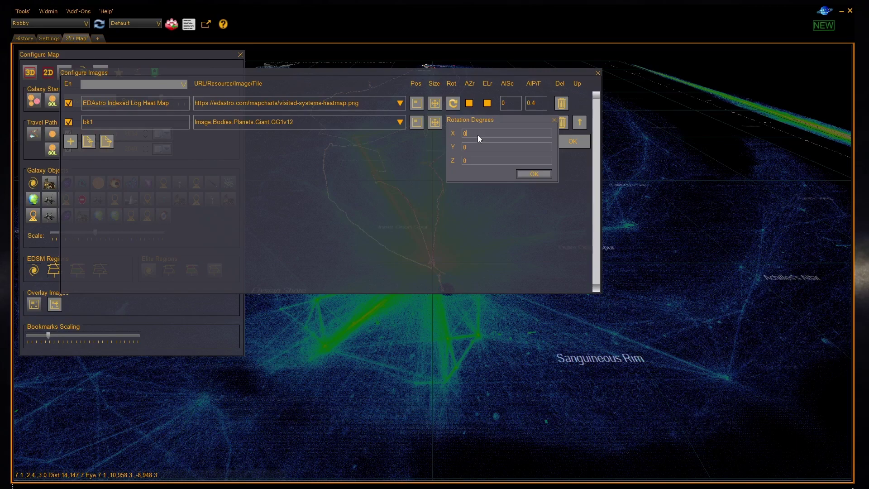
{"action": "left_click", "coordinate": [534, 174]}
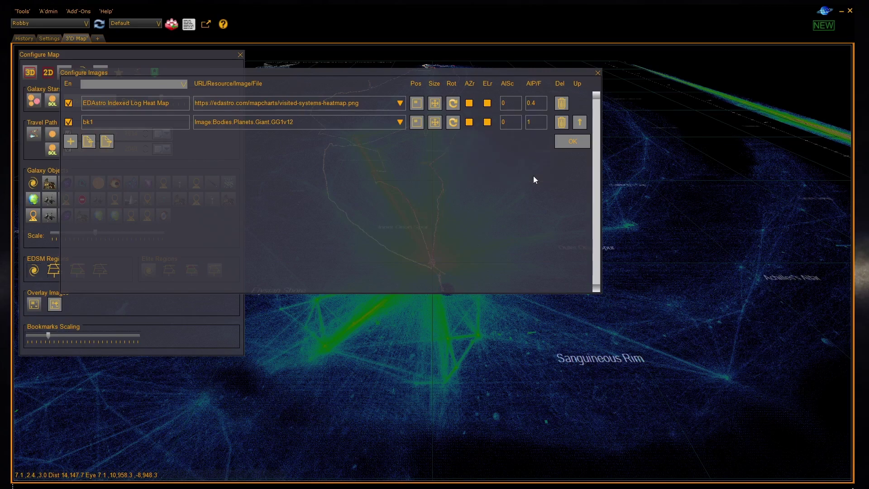
{"action": "left_click", "coordinate": [560, 143]}
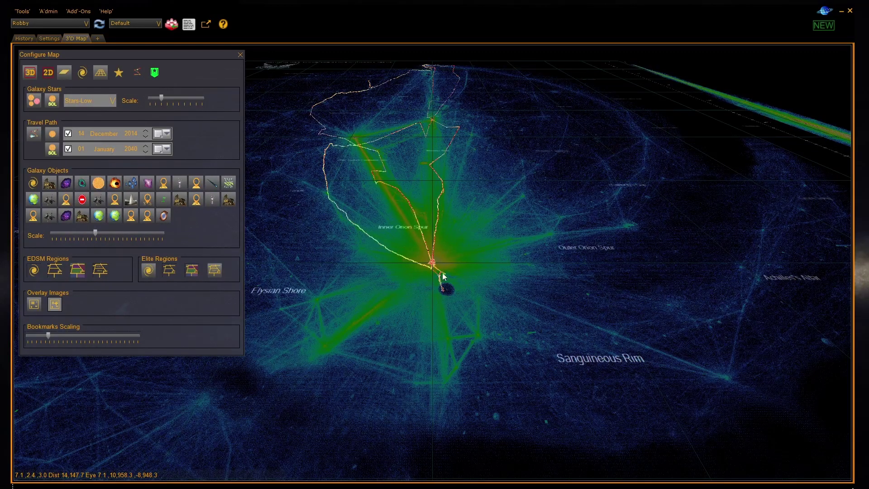
- Set the bk1 image's X rotation to -90 degrees and apply the image list to the map
{"action": "scroll", "coordinate": [434, 276], "scroll_direction": "up", "scroll_amount": 5}
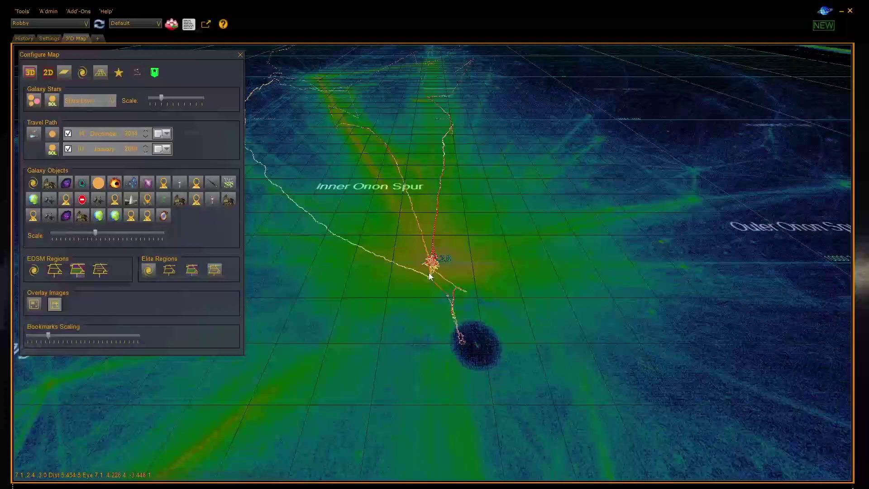
{"action": "scroll", "coordinate": [430, 276], "scroll_direction": "up", "scroll_amount": 6}
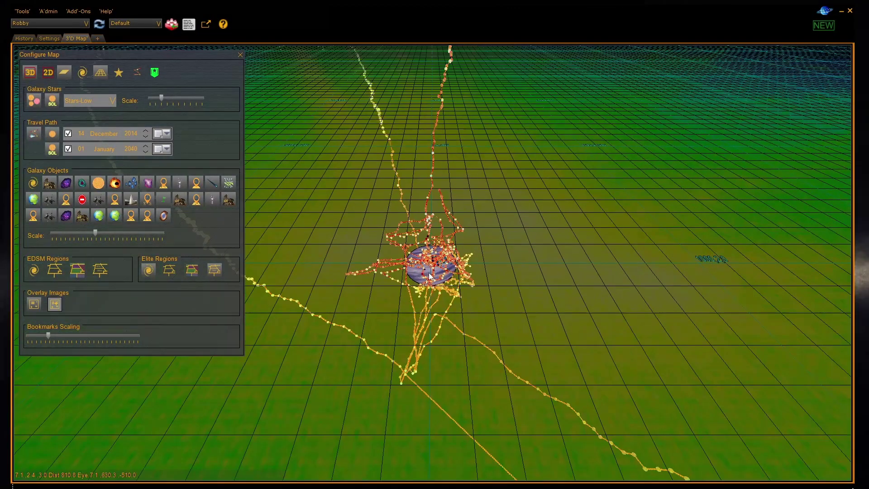
{"action": "scroll", "coordinate": [430, 276], "scroll_direction": "up", "scroll_amount": 4}
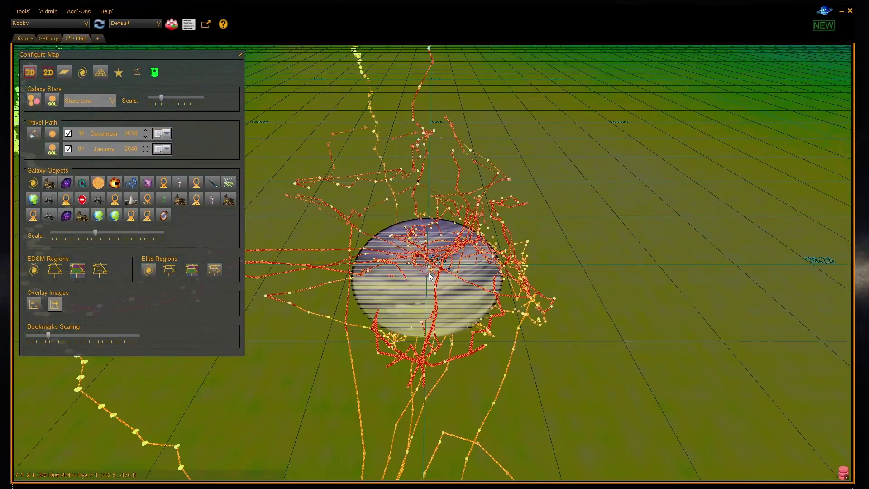
{"action": "scroll", "coordinate": [430, 276], "scroll_direction": "up", "scroll_amount": 1}
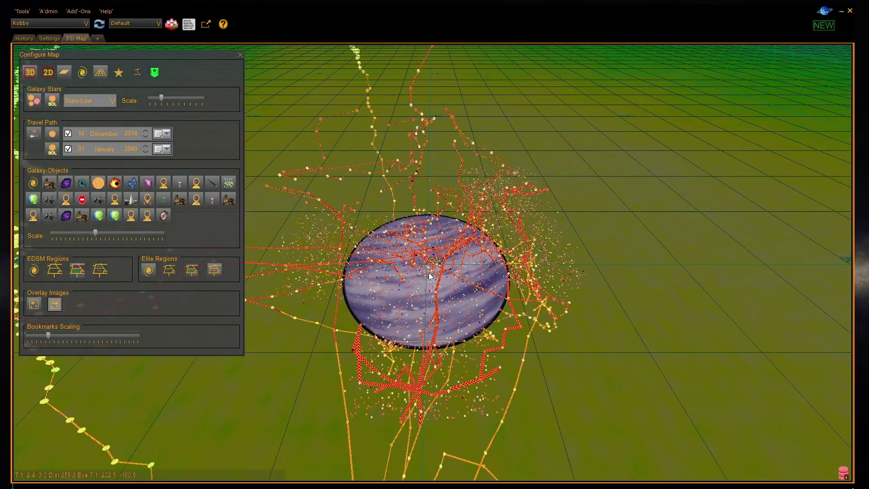
{"action": "left_click", "coordinate": [56, 305]}
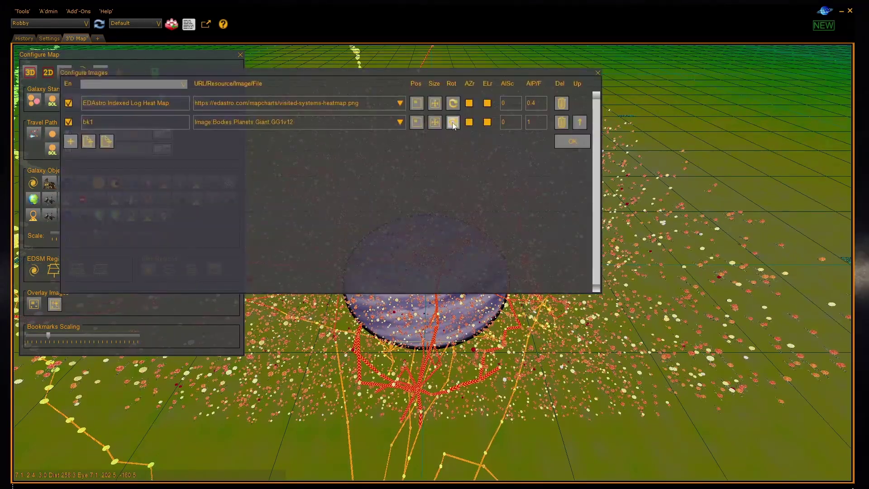
{"action": "left_click", "coordinate": [453, 126]}
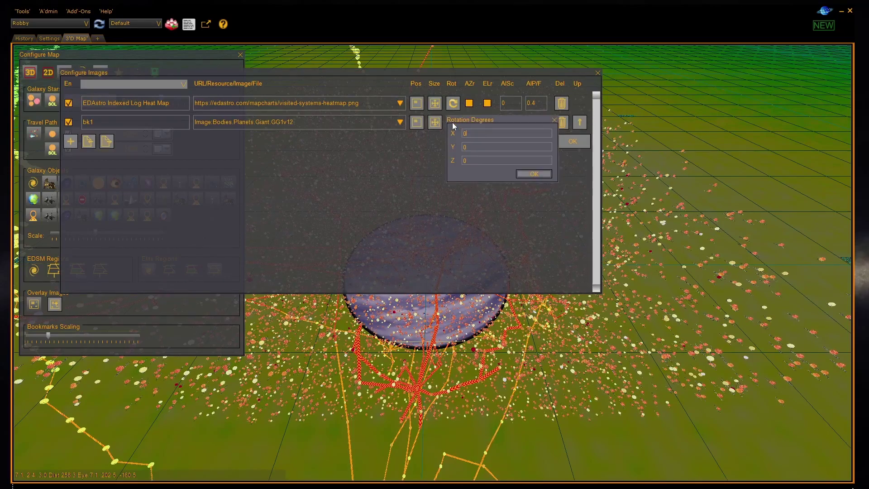
{"action": "key", "text": "ctrl+a"}
{"action": "type", "text": "-89"}
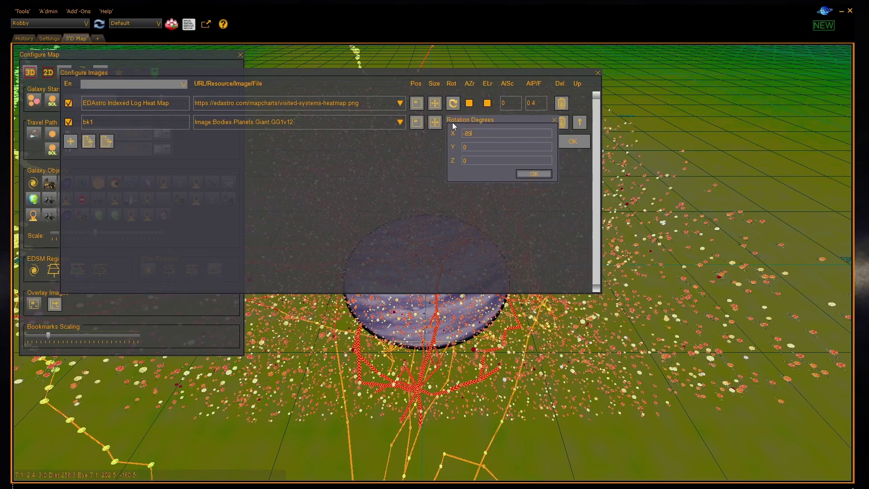
{"action": "key", "text": "ctrl+a"}
{"action": "type", "text": "-90"}
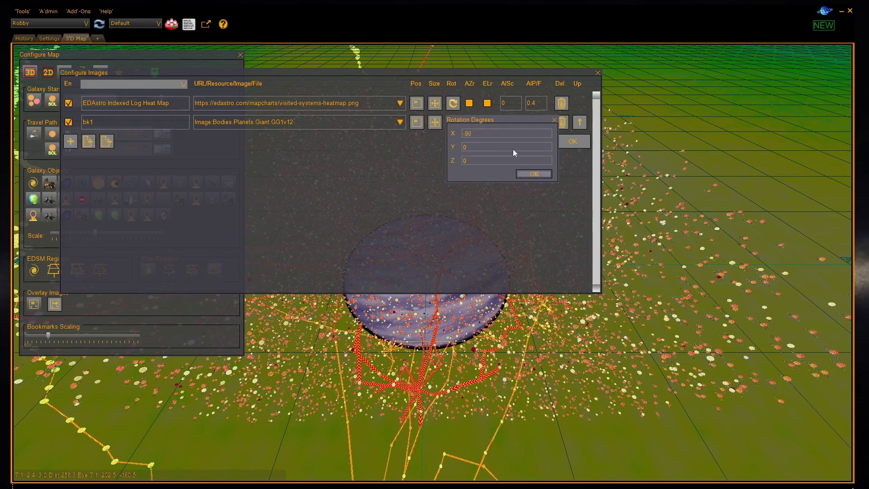
{"action": "left_click", "coordinate": [534, 175]}
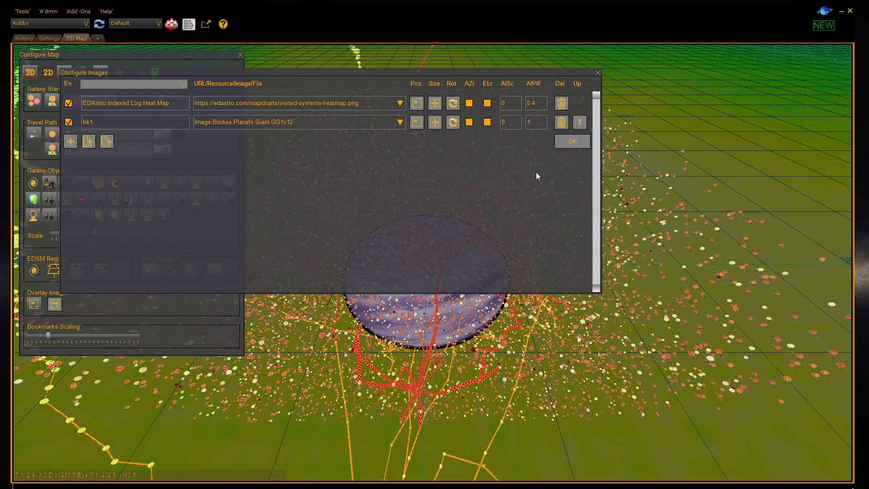
{"action": "left_click", "coordinate": [580, 141]}
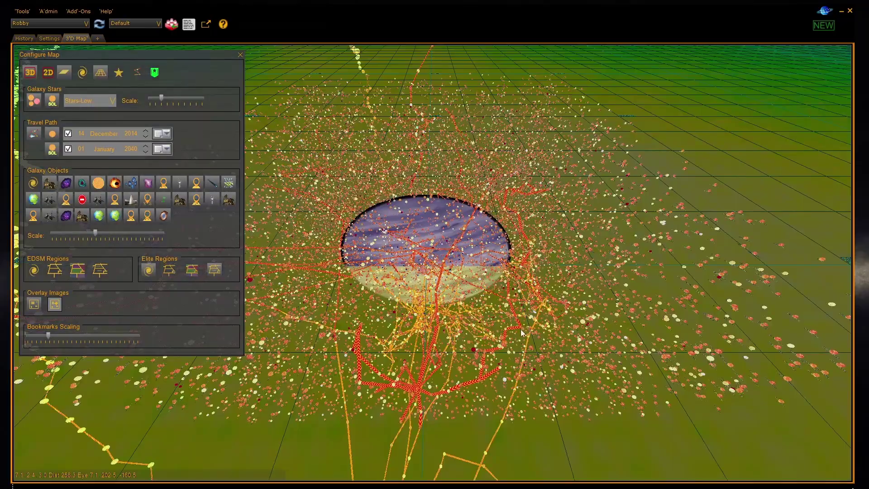
{"action": "left_click_drag", "start_coordinate": [522, 333], "coordinate": [483, 300]}
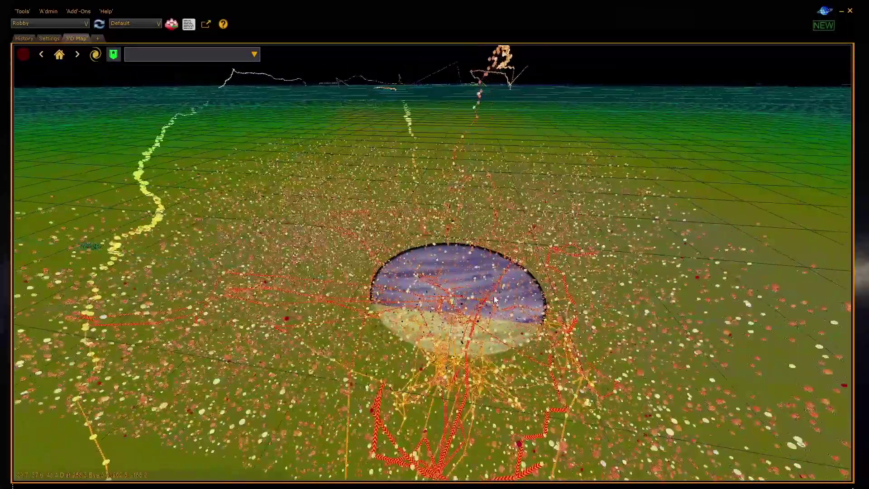
- Enable rotation to the viewer azimuth for the bk1 image and apply the image list to the map
{"action": "left_click", "coordinate": [21, 54]}
{"action": "left_click", "coordinate": [54, 304]}
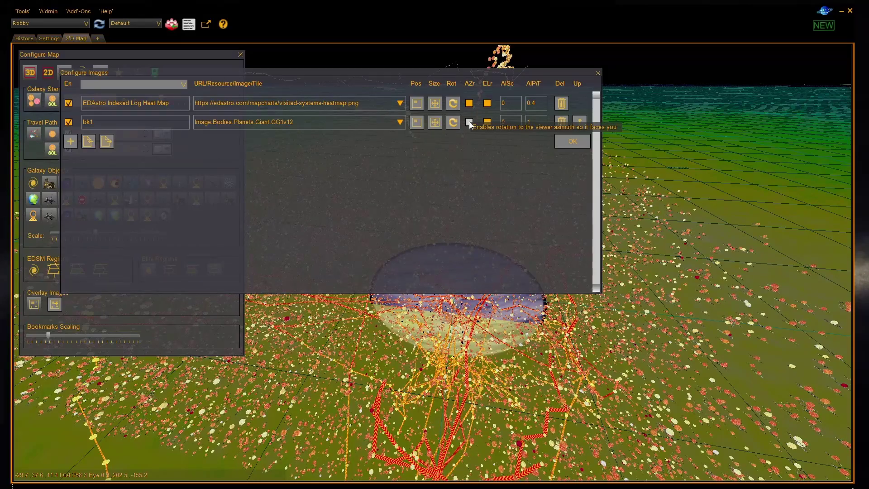
{"action": "left_click", "coordinate": [469, 122]}
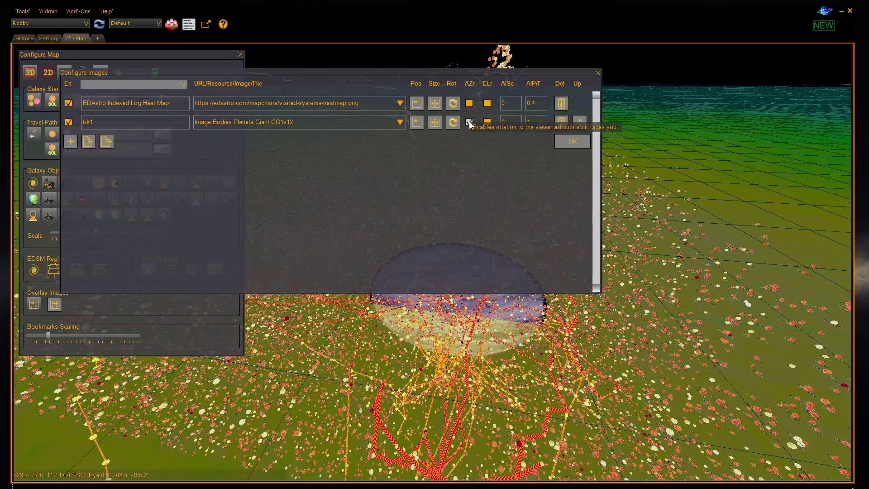
{"action": "left_click", "coordinate": [573, 139]}
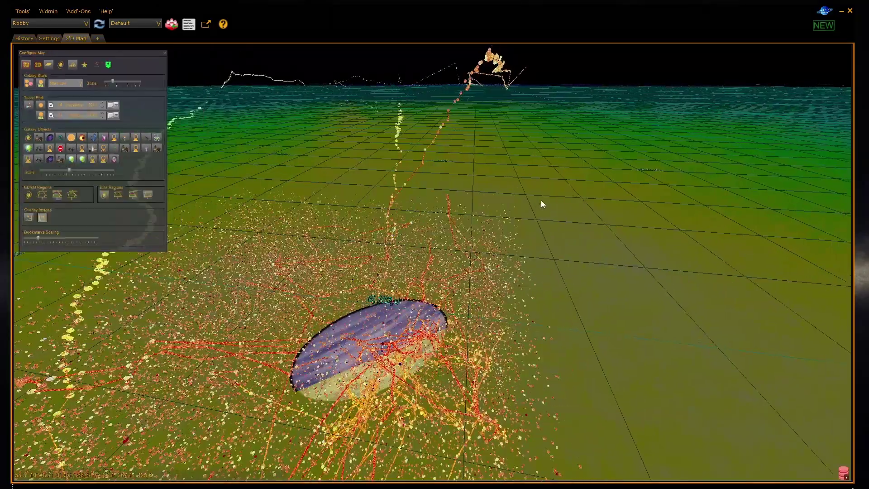
{"action": "left_click_drag", "start_coordinate": [533, 205], "coordinate": [20, 72]}
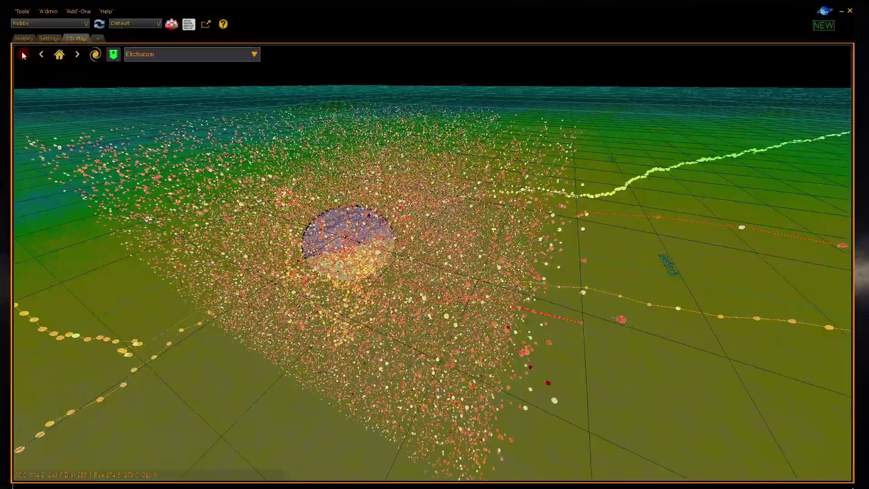
- Set the heat map's alpha scalar to 3000 and its fade distance to 800, and apply the image list
{"action": "mouse_move", "coordinate": [21, 52]}
{"action": "left_click", "coordinate": [54, 304]}
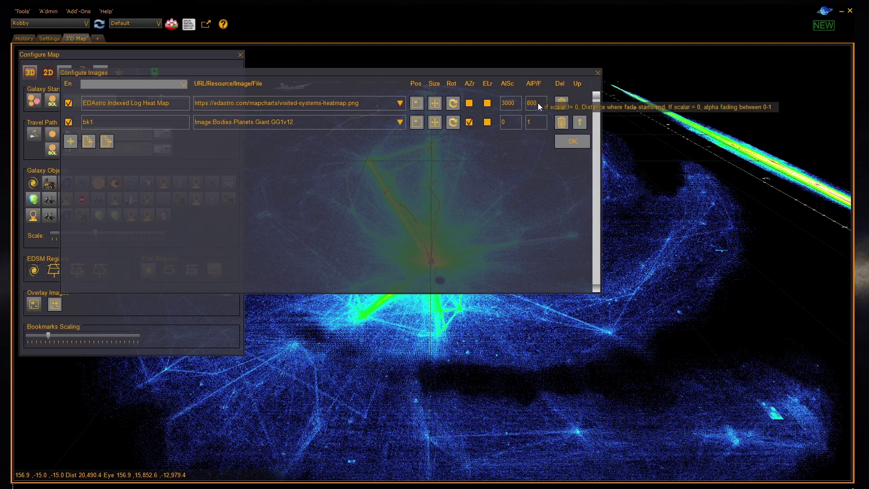
{"action": "left_click", "coordinate": [571, 141]}
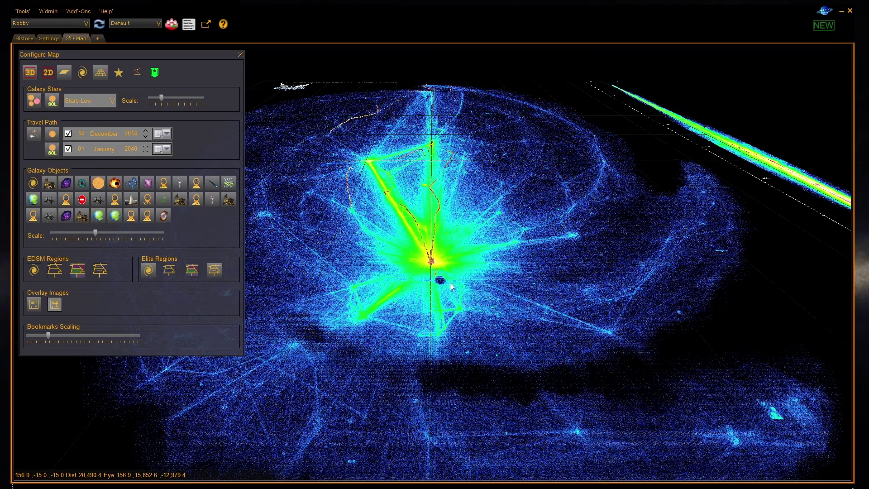
- Examine how the heat map overlay fades from a distant galaxy view down to the bk1 planet image
{"action": "scroll", "coordinate": [451, 286], "scroll_direction": "up", "scroll_amount": 5}
{"action": "scroll", "coordinate": [451, 282], "scroll_direction": "up", "scroll_amount": 3}
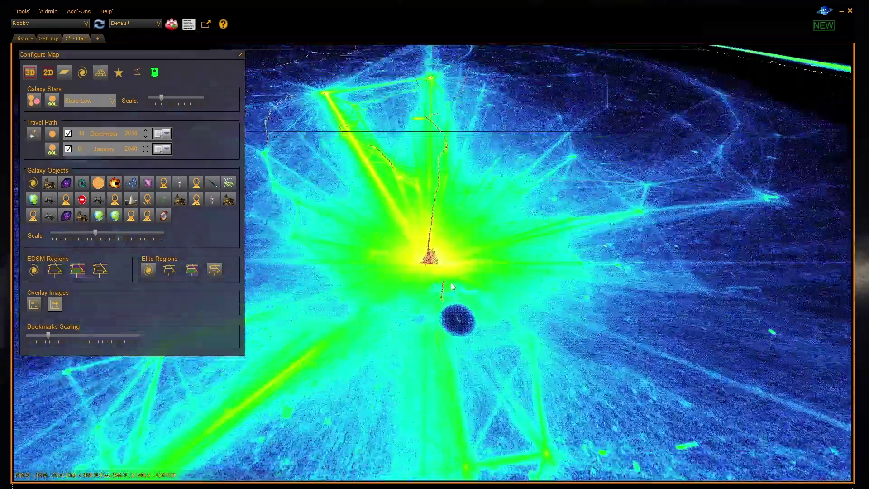
{"action": "scroll", "coordinate": [452, 282], "scroll_direction": "up", "scroll_amount": 3}
{"action": "scroll", "coordinate": [453, 283], "scroll_direction": "up", "scroll_amount": 4}
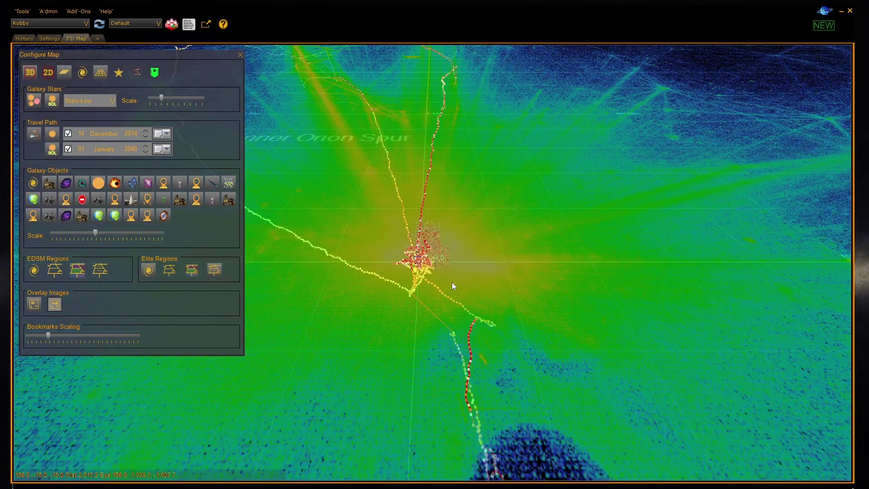
{"action": "scroll", "coordinate": [453, 285], "scroll_direction": "up", "scroll_amount": 2}
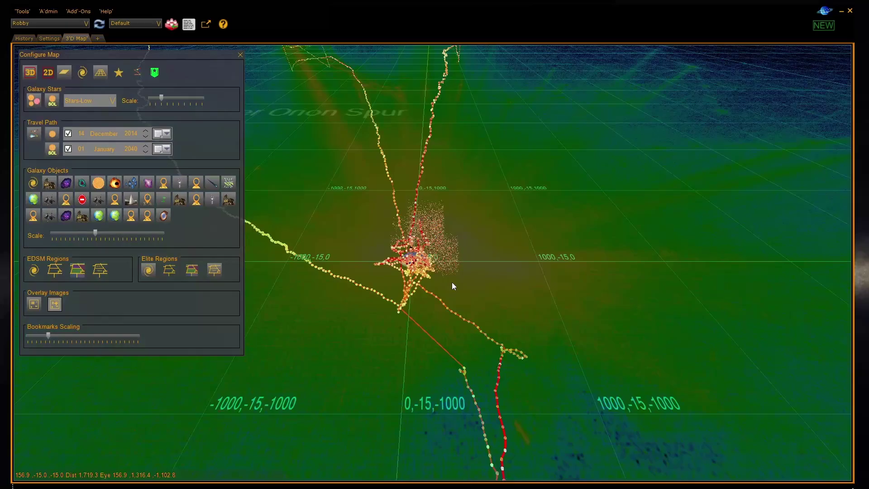
{"action": "scroll", "coordinate": [453, 284], "scroll_direction": "up", "scroll_amount": 3}
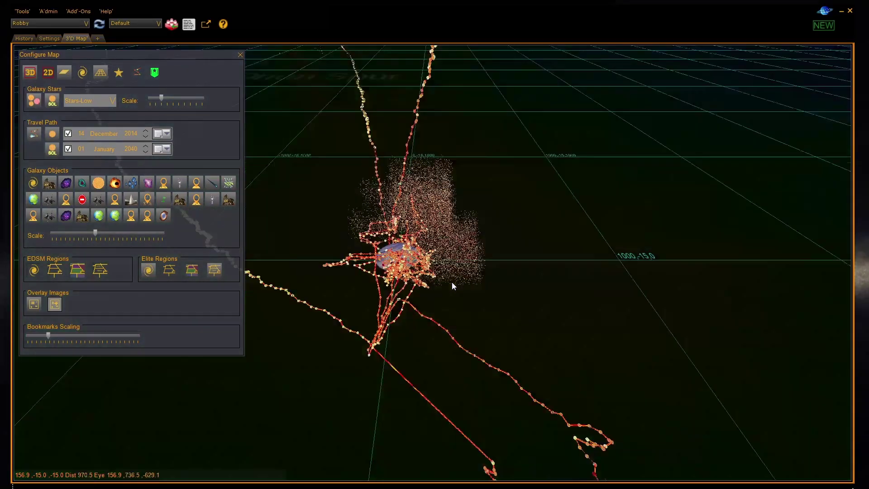
{"action": "scroll", "coordinate": [452, 283], "scroll_direction": "up", "scroll_amount": 3}
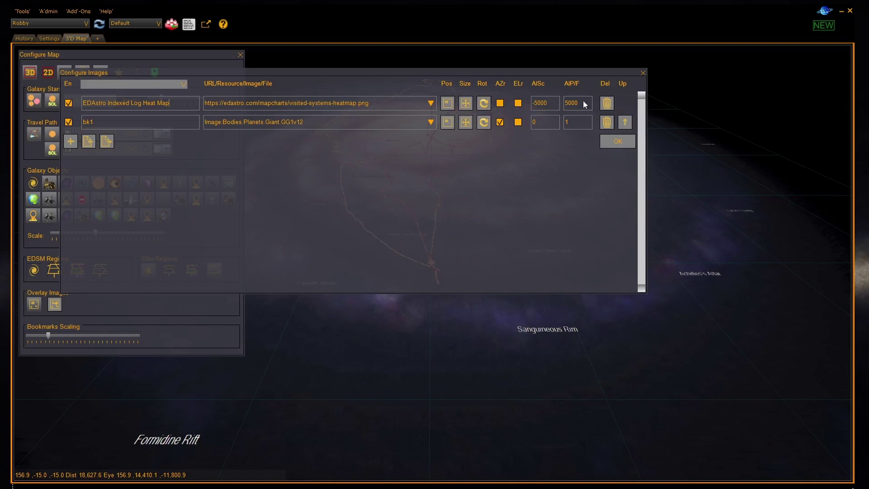
- Set the heat map's alpha scalar to -5000 and fade distance to 5000, and turn on the star dots display
{"action": "left_click", "coordinate": [643, 74]}
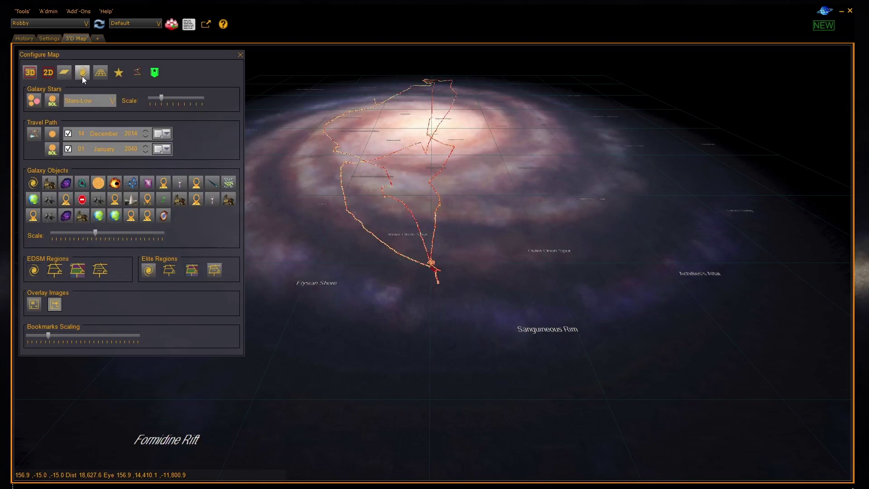
{"action": "left_click", "coordinate": [119, 73]}
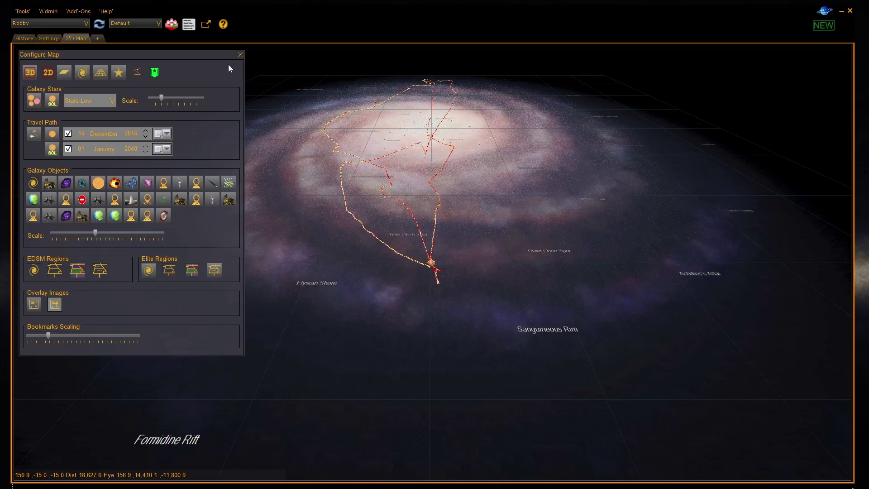
{"action": "left_click", "coordinate": [240, 55]}
- Examine the heat map's fade over the galaxy image with the -5000 scalar, from far out to close range
{"action": "scroll", "coordinate": [404, 292], "scroll_direction": "up", "scroll_amount": 5}
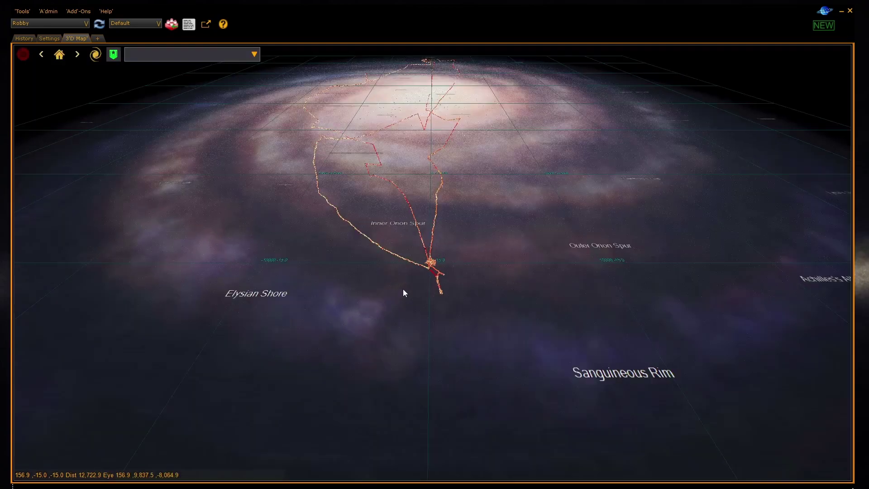
{"action": "scroll", "coordinate": [404, 293], "scroll_direction": "up", "scroll_amount": 4}
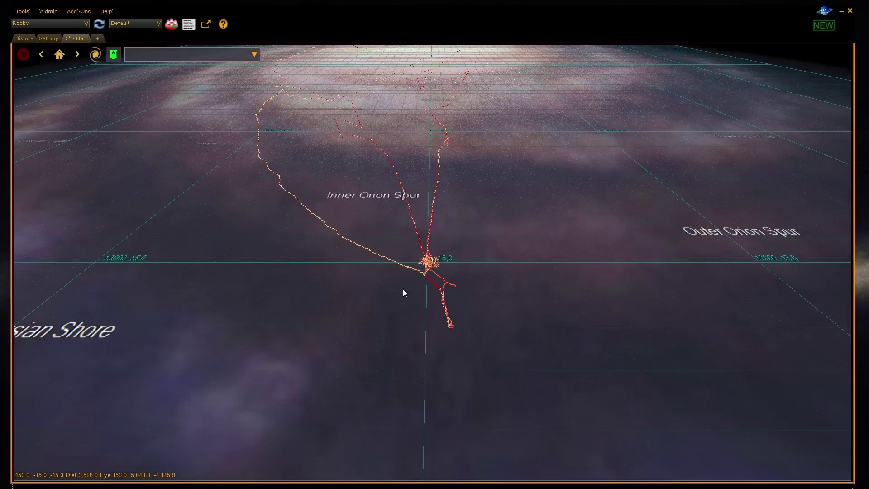
{"action": "scroll", "coordinate": [404, 293], "scroll_direction": "up", "scroll_amount": 1}
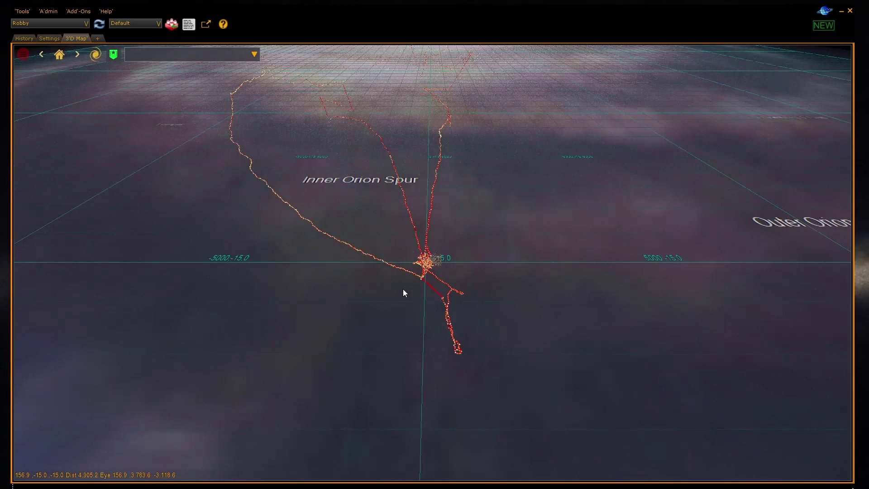
{"action": "scroll", "coordinate": [404, 293], "scroll_direction": "up", "scroll_amount": 1}
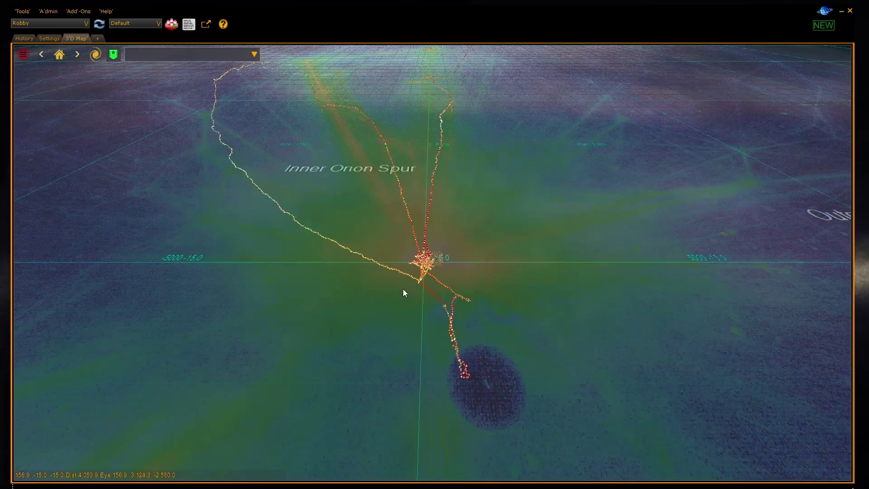
{"action": "scroll", "coordinate": [404, 292], "scroll_direction": "up", "scroll_amount": 2}
{"action": "scroll", "coordinate": [404, 293], "scroll_direction": "up", "scroll_amount": 8}
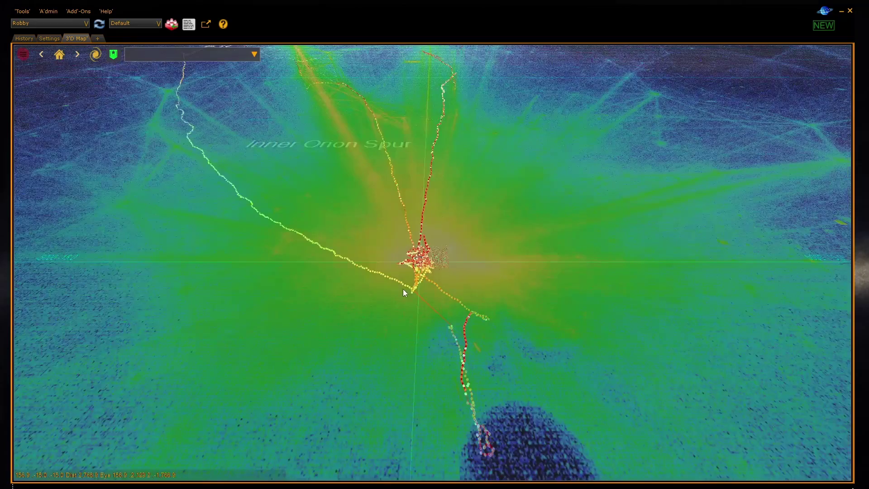
{"action": "scroll", "coordinate": [403, 290], "scroll_direction": "up", "scroll_amount": 5}
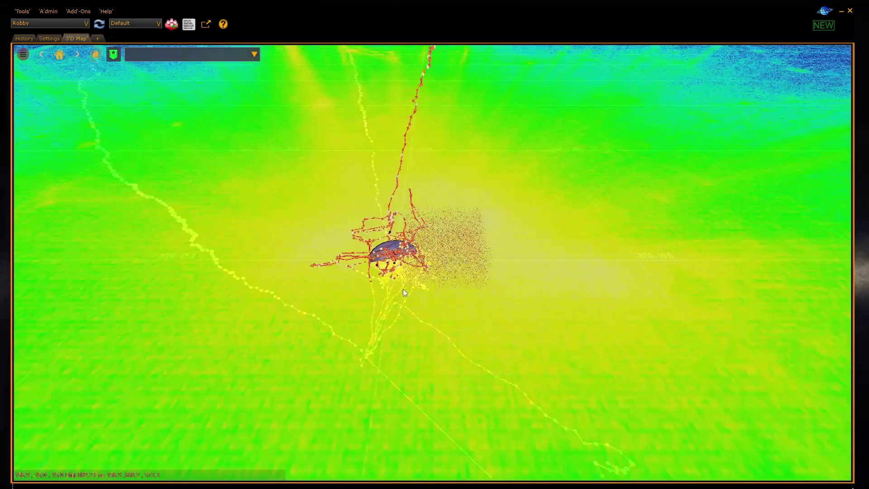